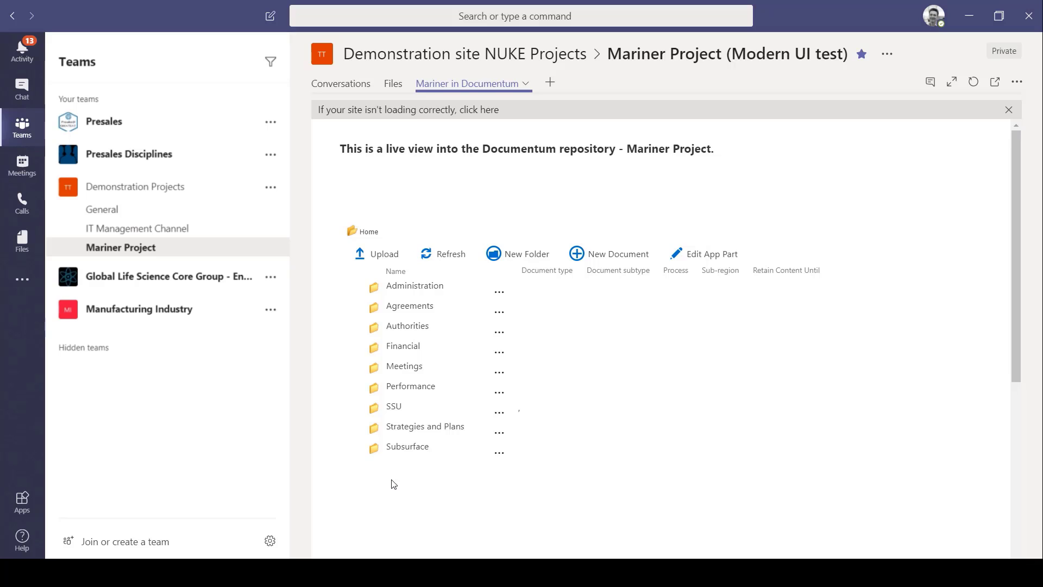
Step: Drill into SSU > Authority communications Jan19 in the Documentum view
click(396, 406)
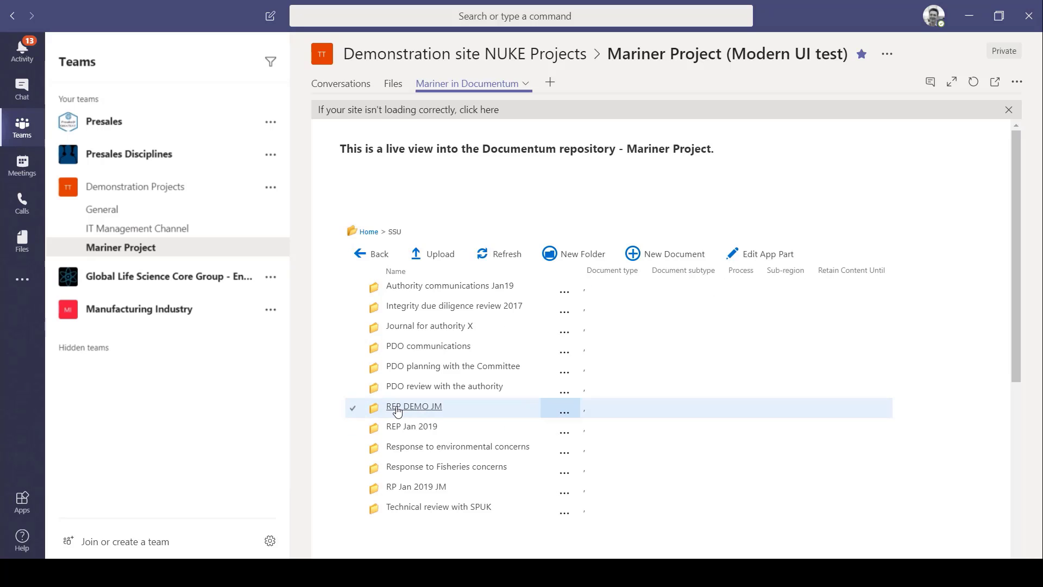
click(465, 286)
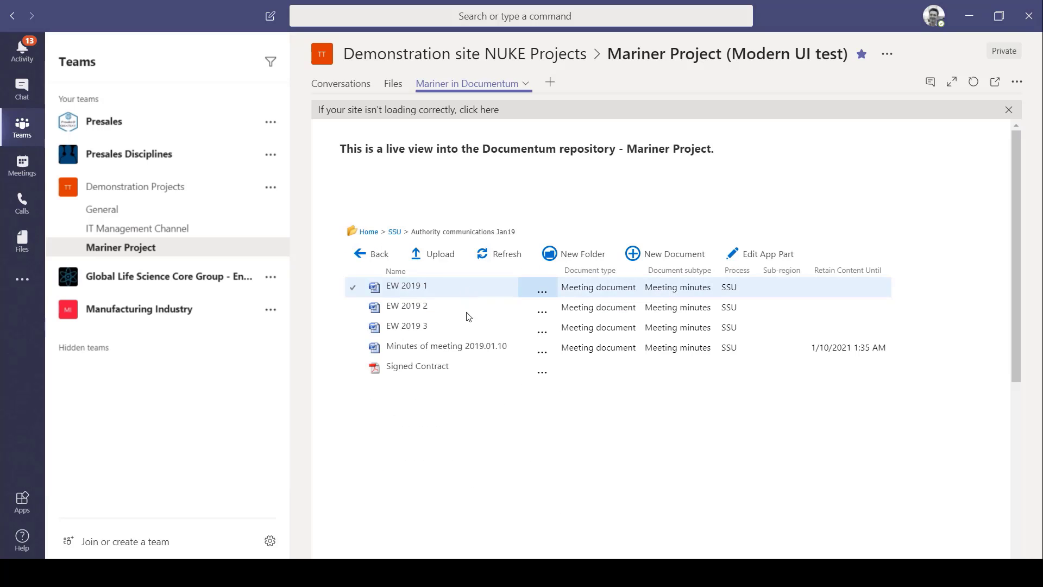
Step: Start a new document inheriting folder properties, named 'New Meeting Minutes document'
click(674, 255)
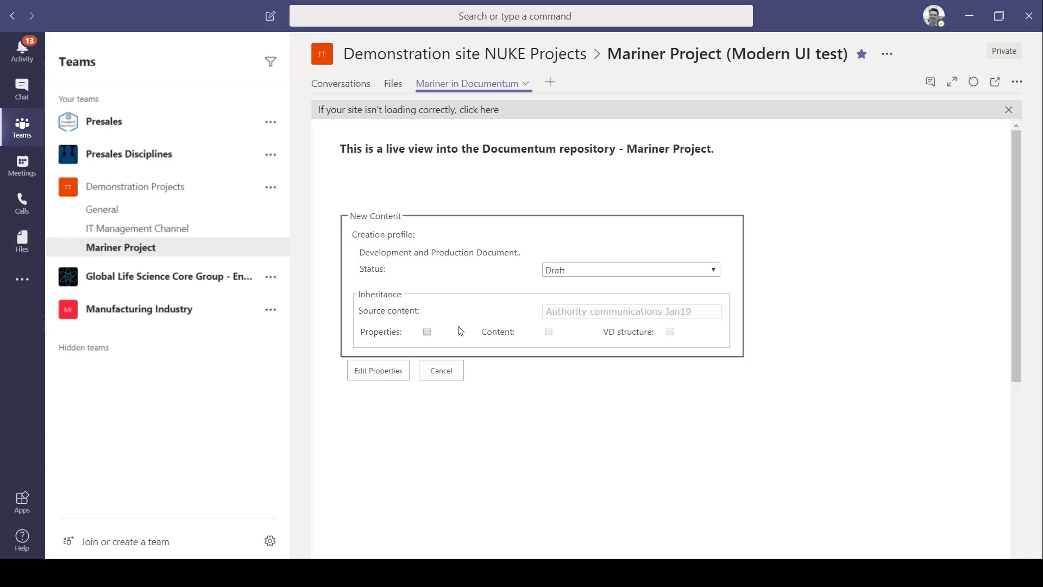
click(427, 331)
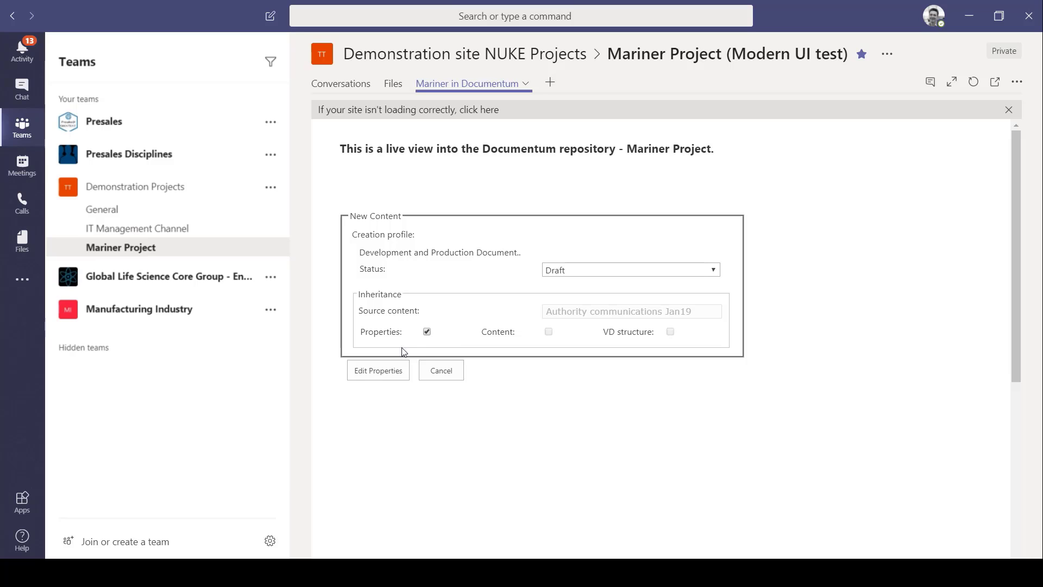
click(363, 375)
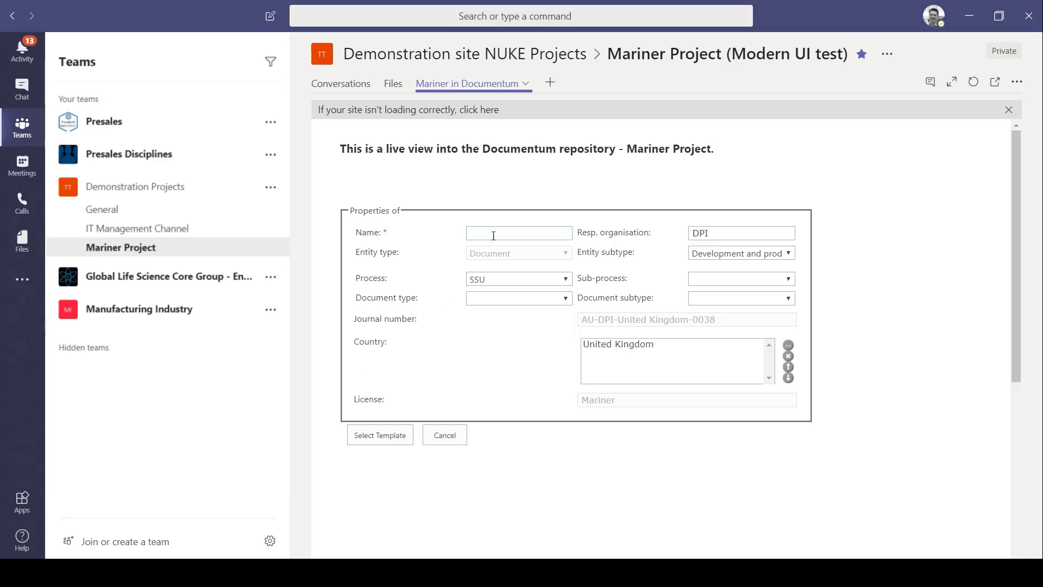
click(494, 233)
text(New Meeting Minutes)
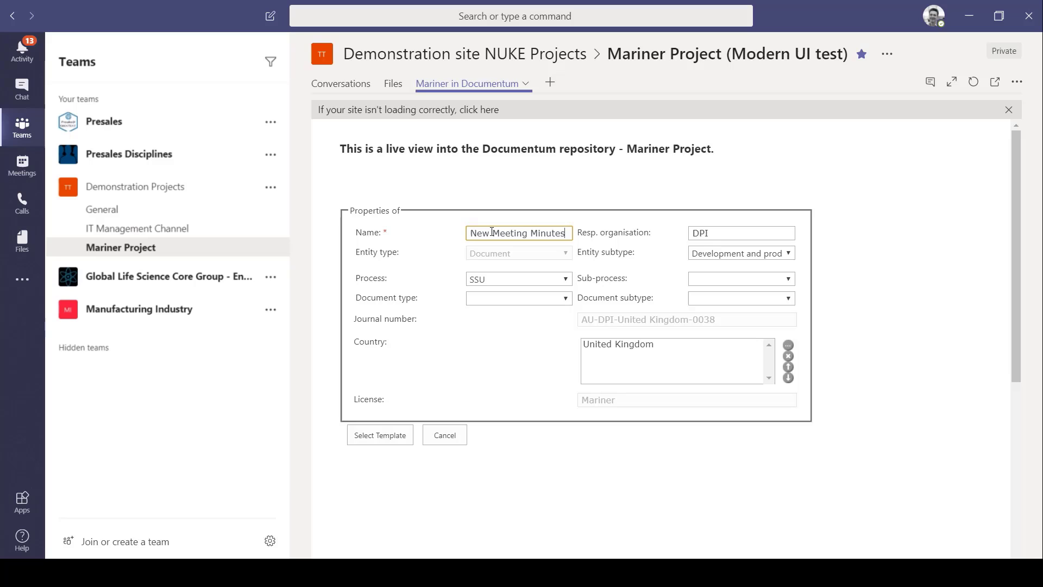
text( document)
Step: Set sub-process Authority relations, type Meeting document, subtype Meeting minutes
click(737, 280)
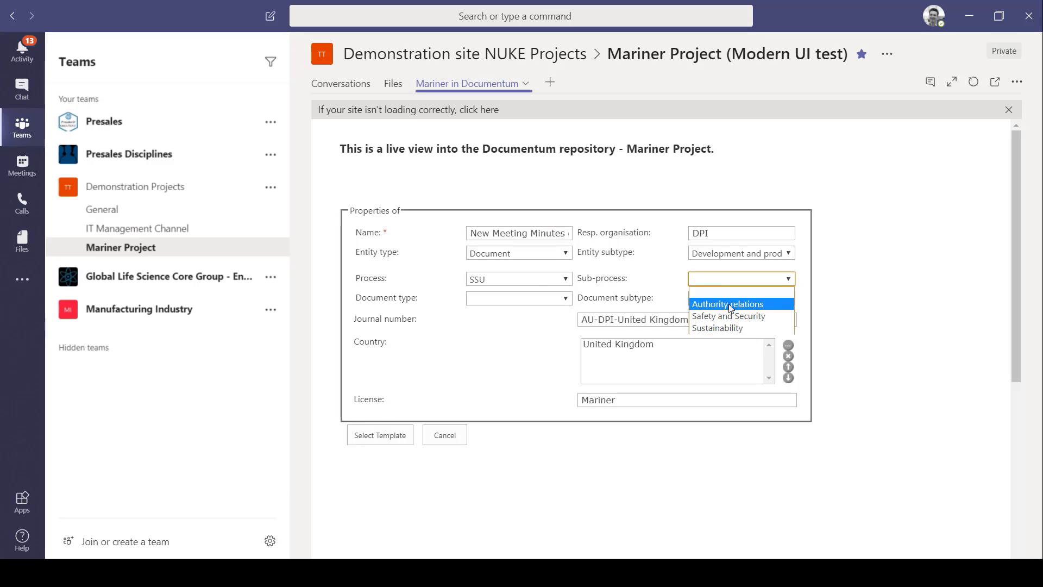
click(748, 308)
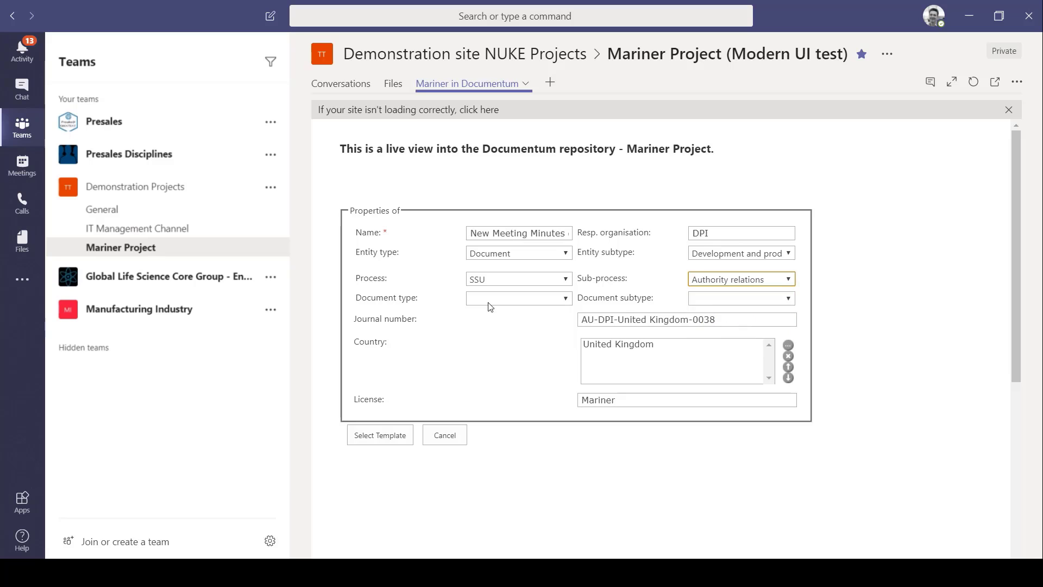
click(490, 300)
click(506, 372)
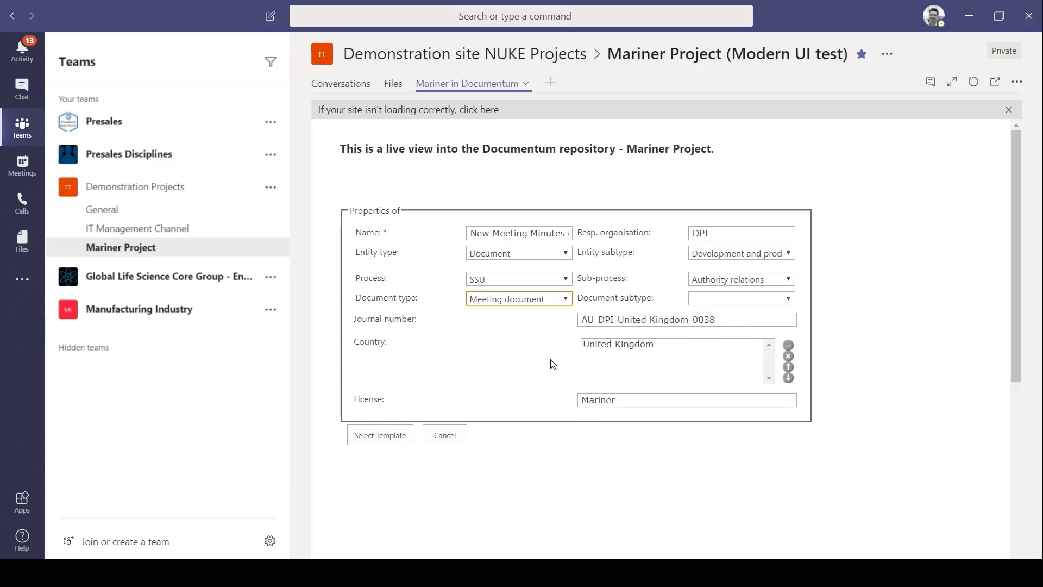
click(746, 302)
click(731, 324)
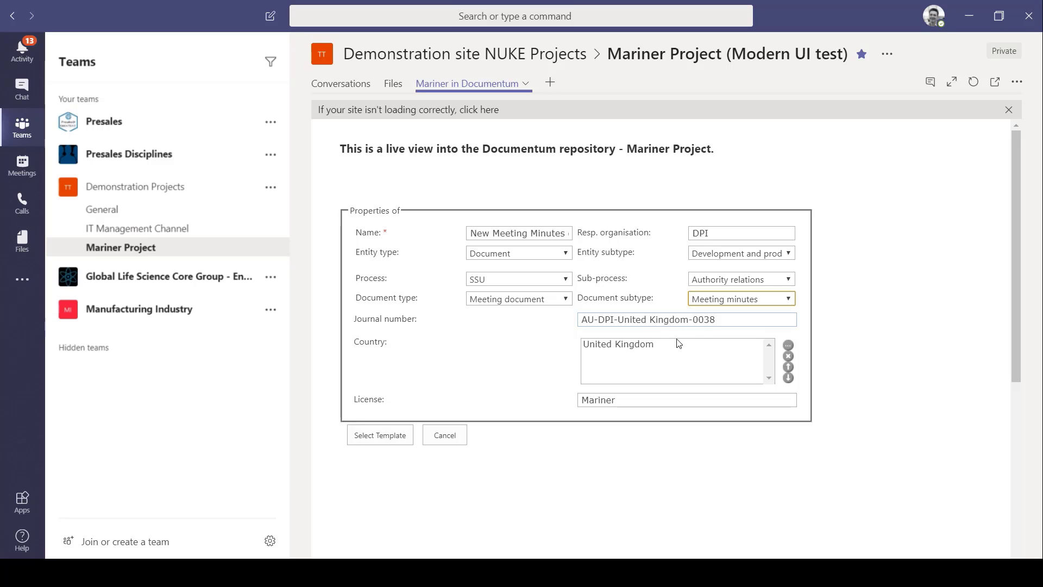
Step: Create it from Generic Template.docx, check it in, and edit it in Word Online
click(385, 437)
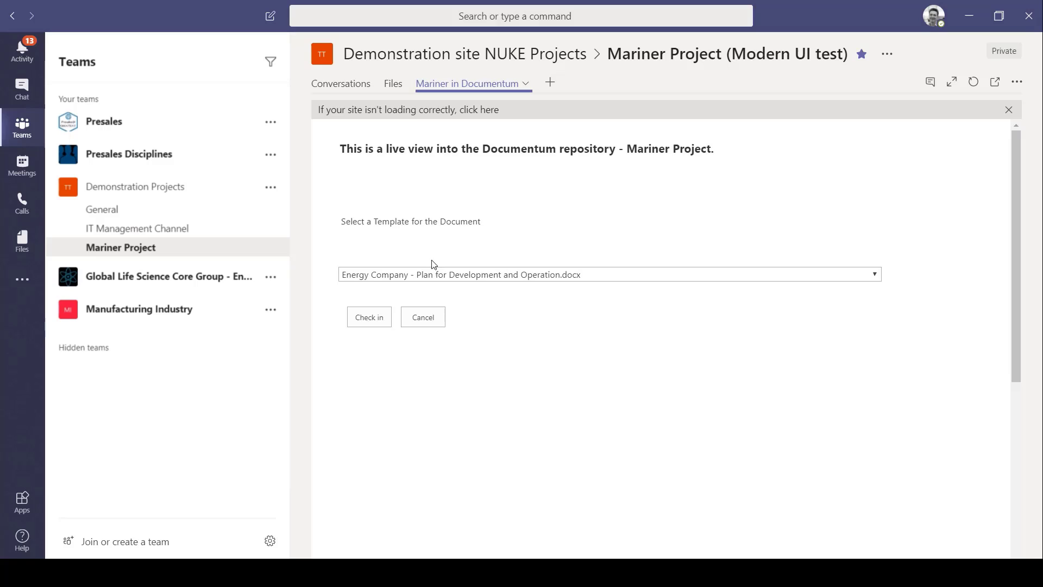
click(429, 275)
click(415, 299)
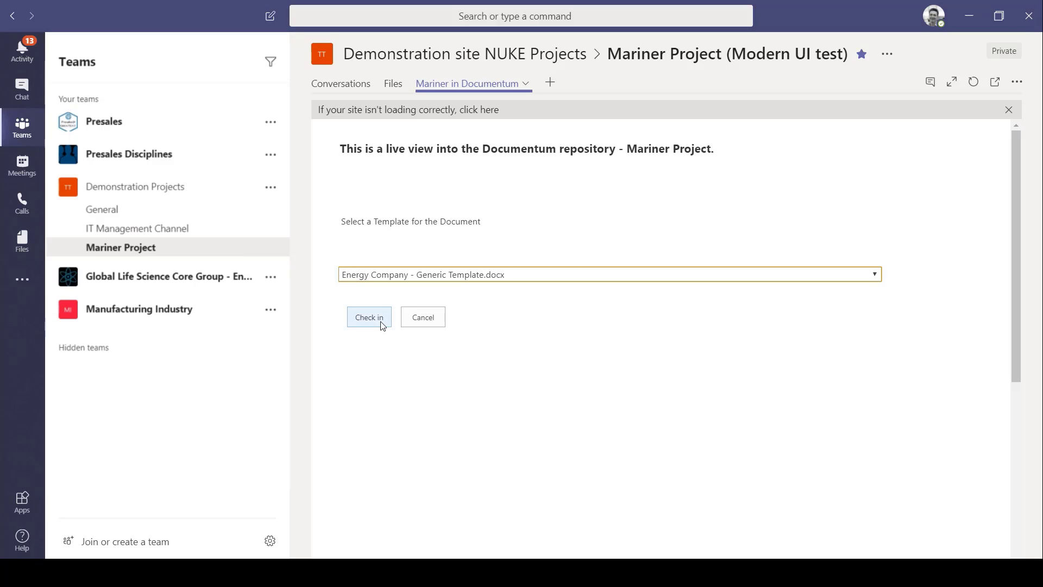
click(383, 324)
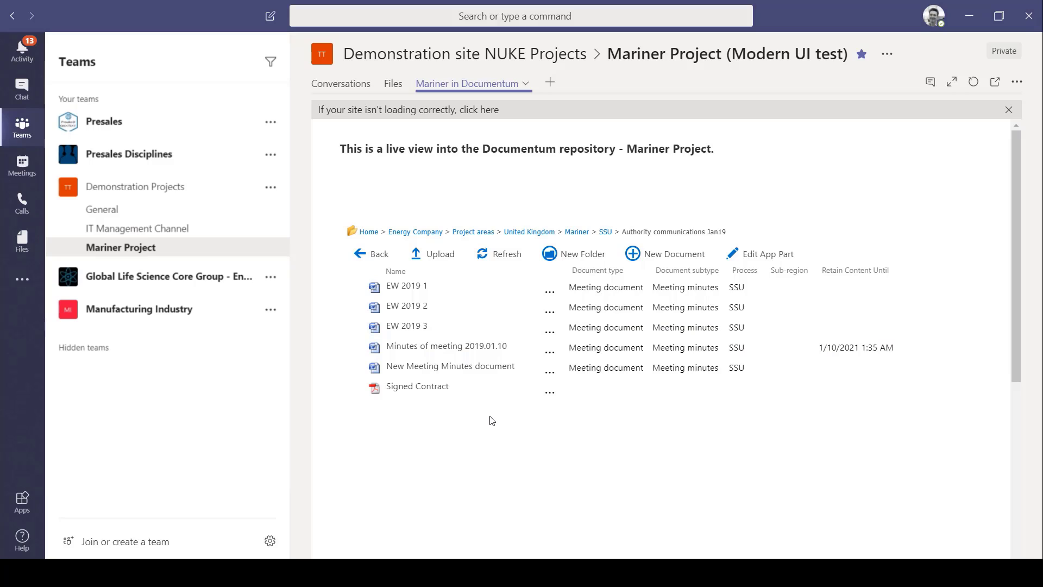
click(549, 371)
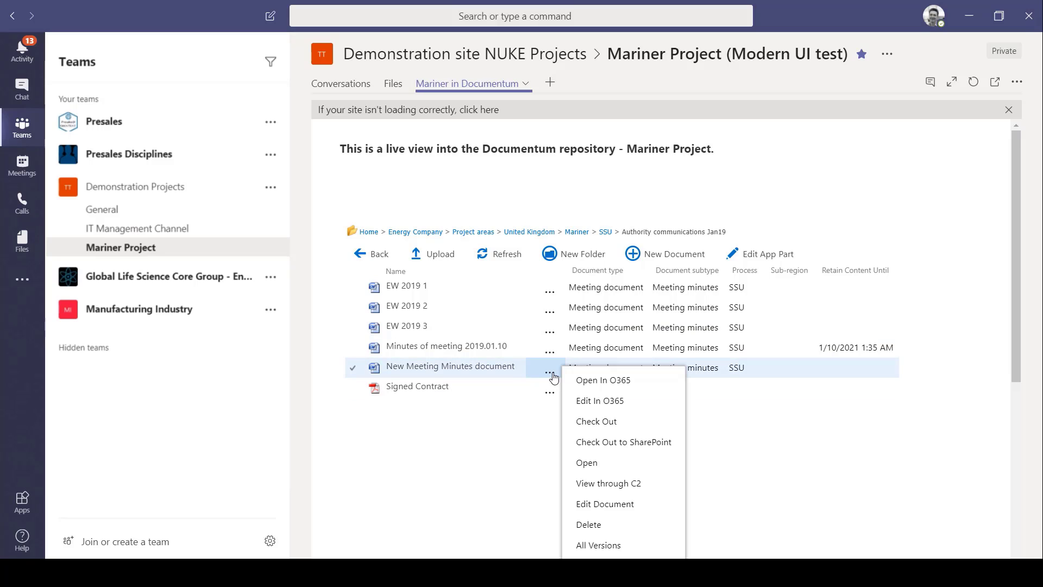
click(622, 405)
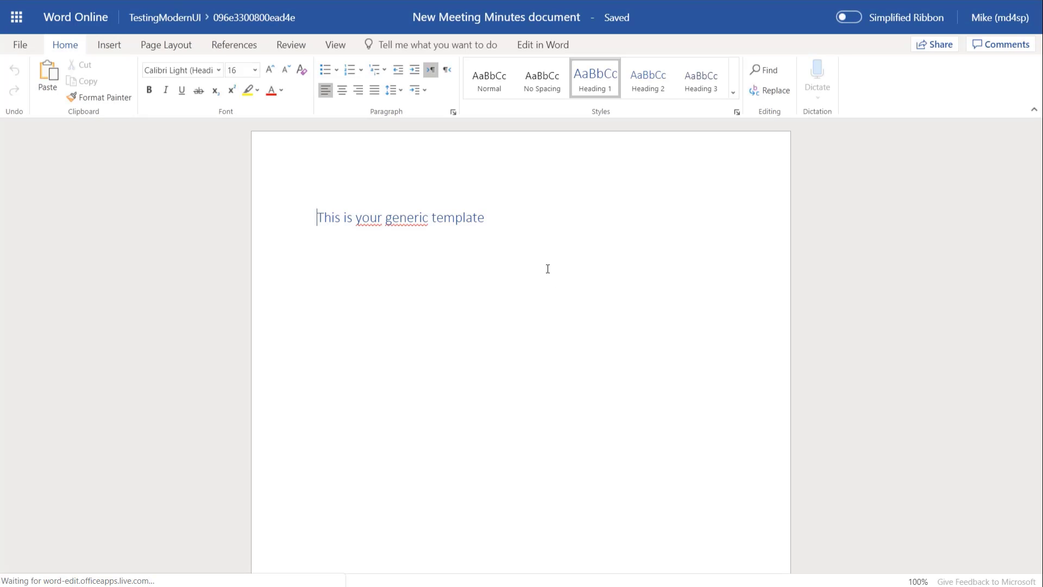
Step: Insert three lorem ipsum paragraphs below the heading using =lorem()
click(502, 233)
key(Return)
text(=lorem())
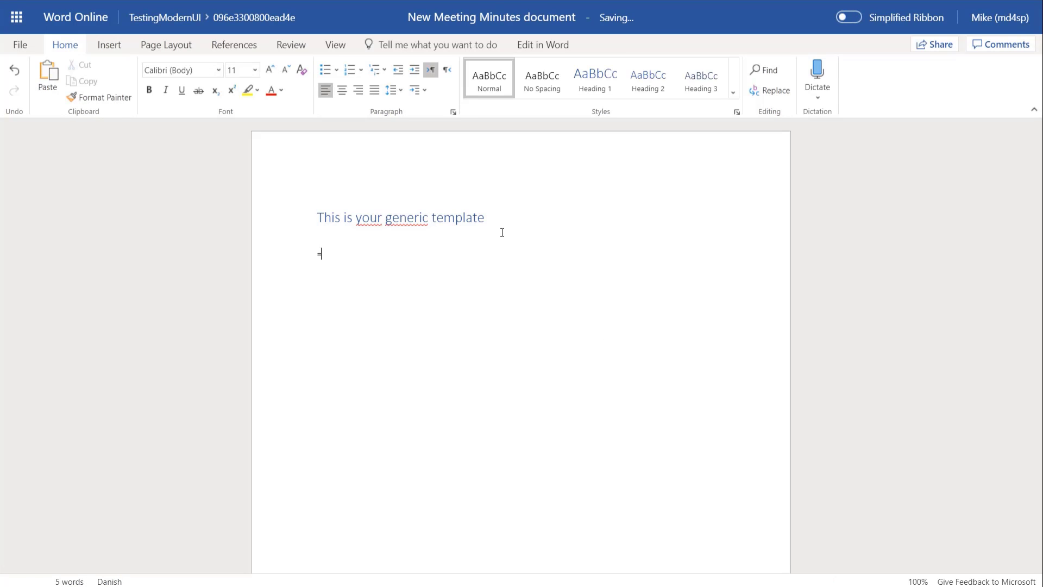
key(Return)
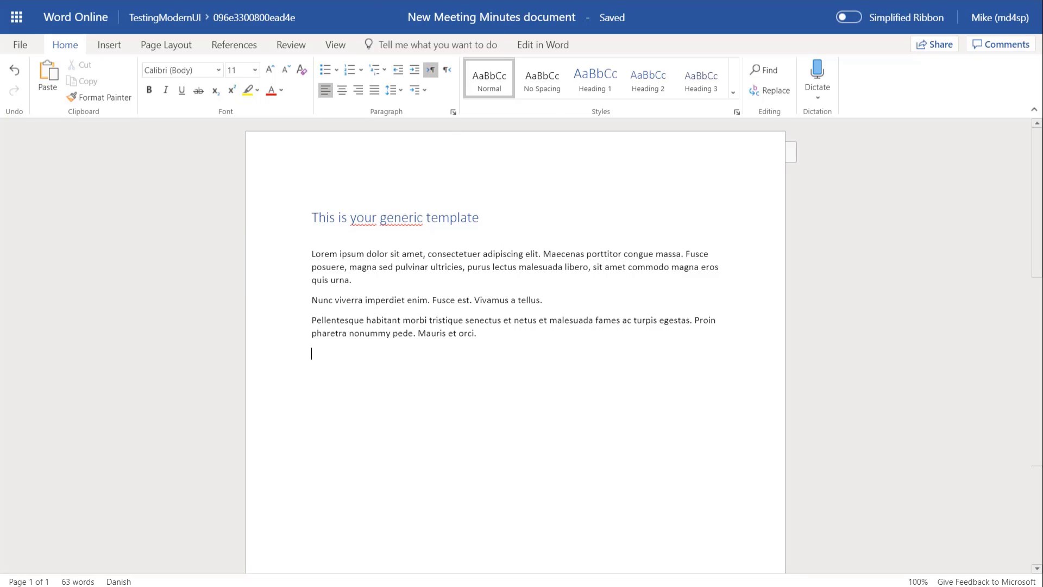
Step: Check the edited minutes in from Office 365 as minor version 0.2
key(alt+Tab)
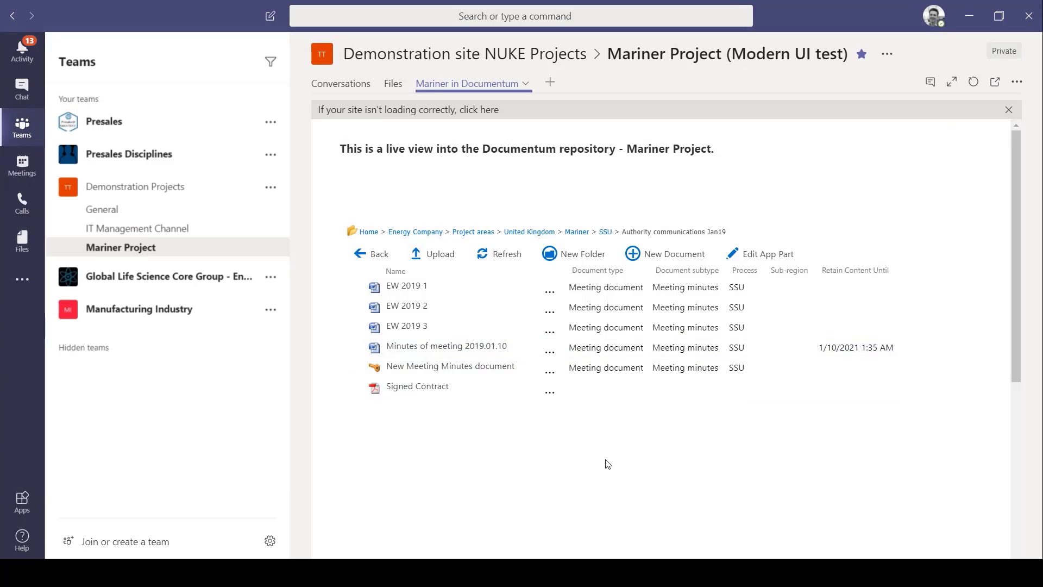
click(550, 391)
click(550, 371)
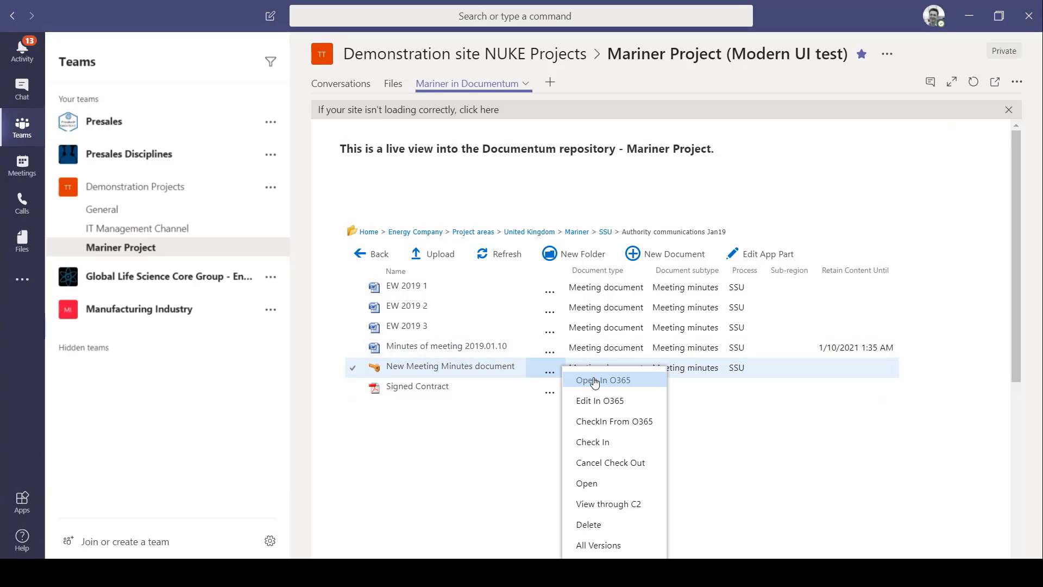
click(655, 423)
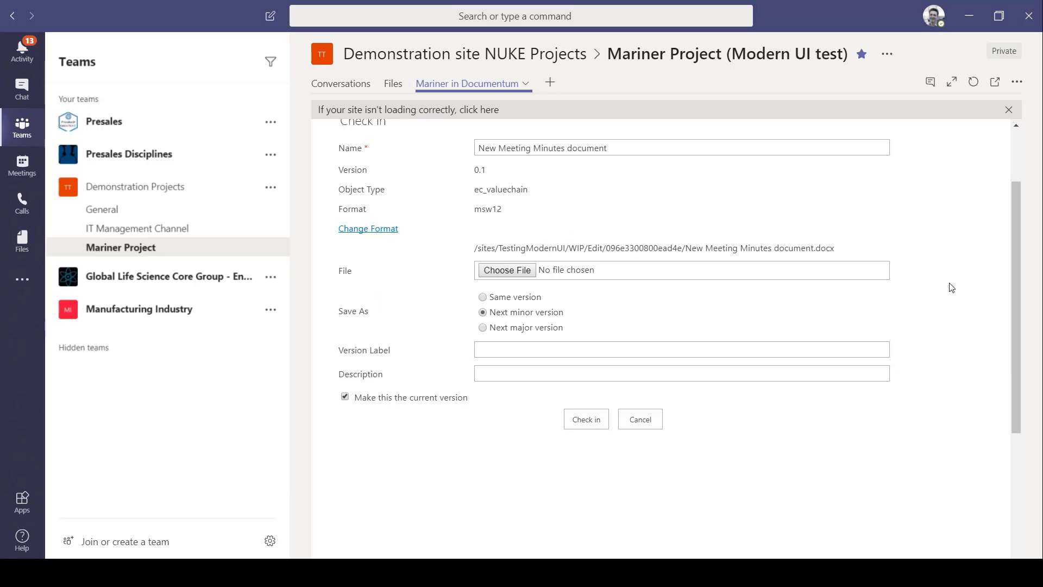
click(587, 420)
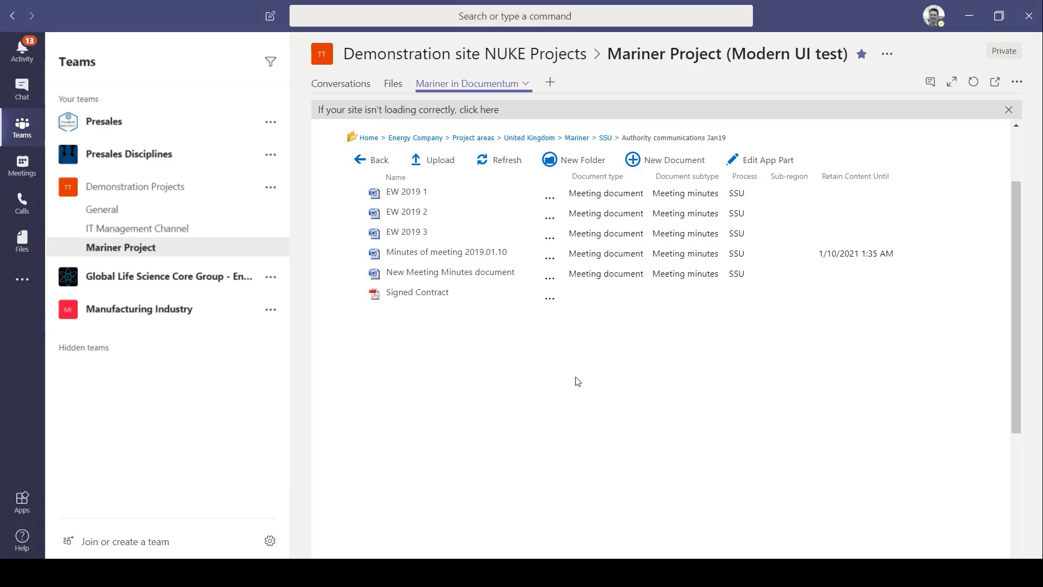
Step: Show the Document History audit trail for New Meeting Minutes document
right_click(562, 300)
right_click(567, 278)
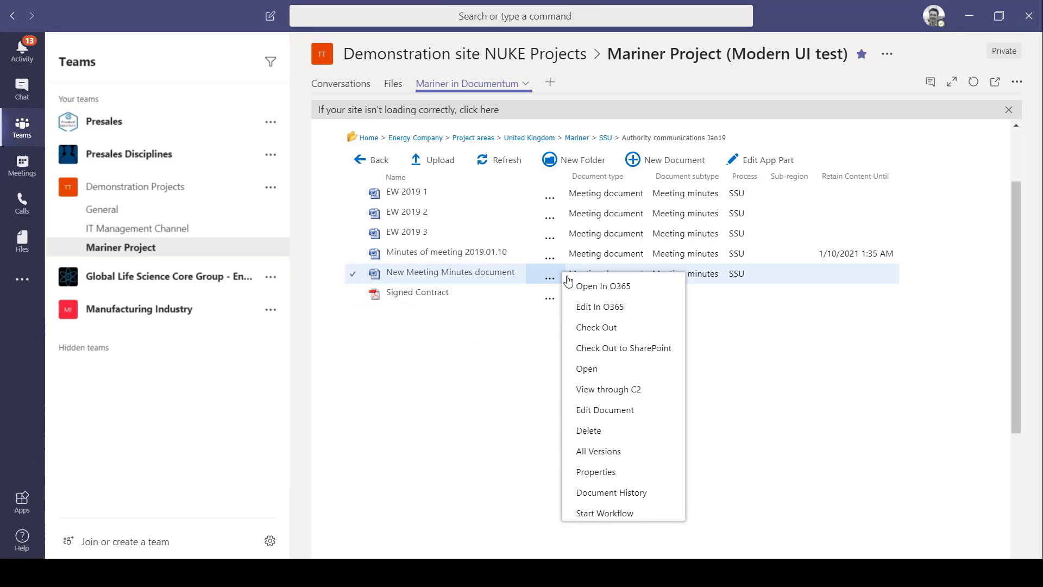
click(633, 493)
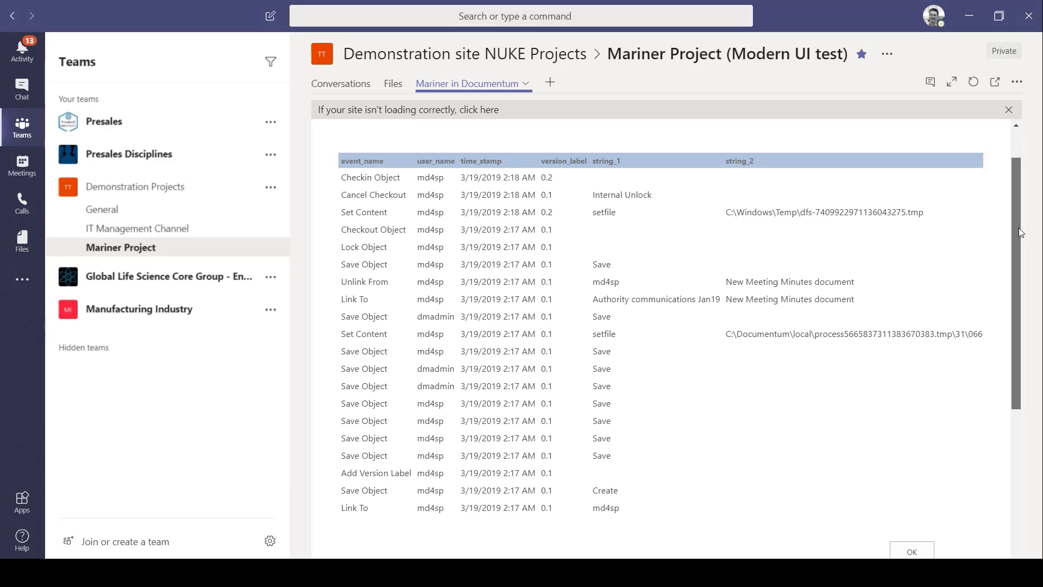
drag(1019, 231, 1018, 268)
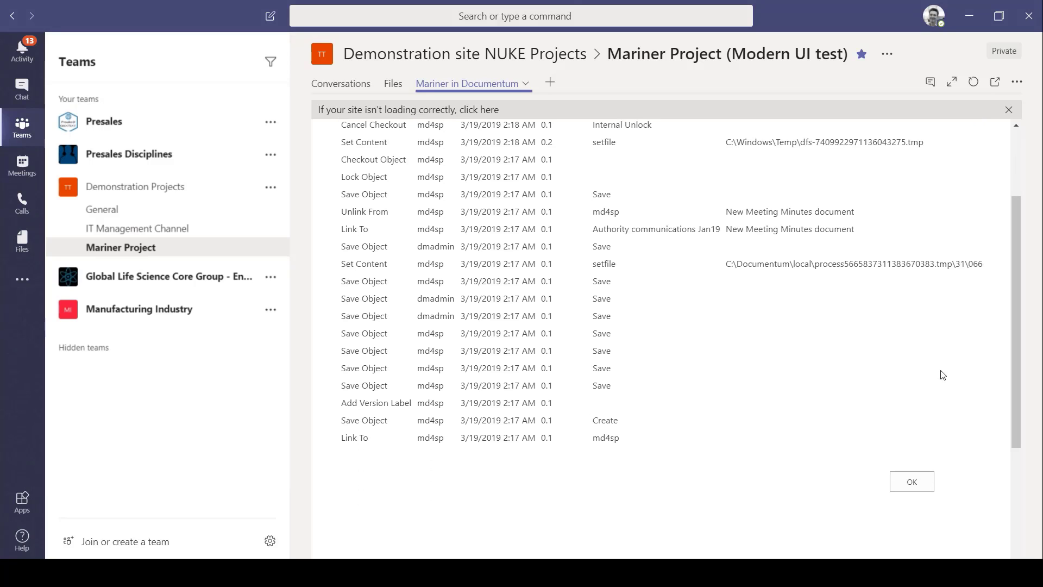
Step: Close the history table and list All Versions of the minutes, selecting the second
click(913, 482)
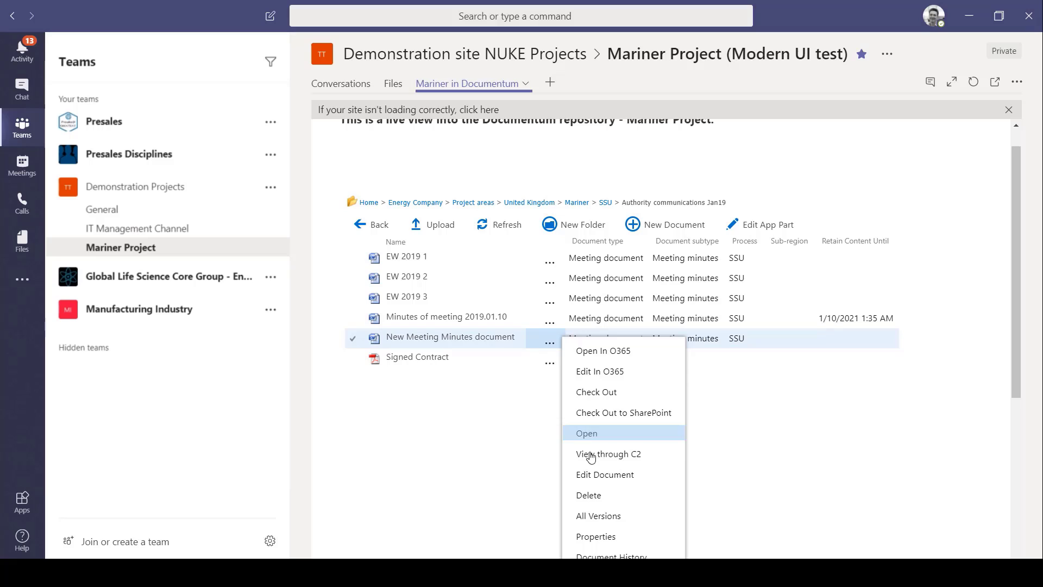
click(599, 517)
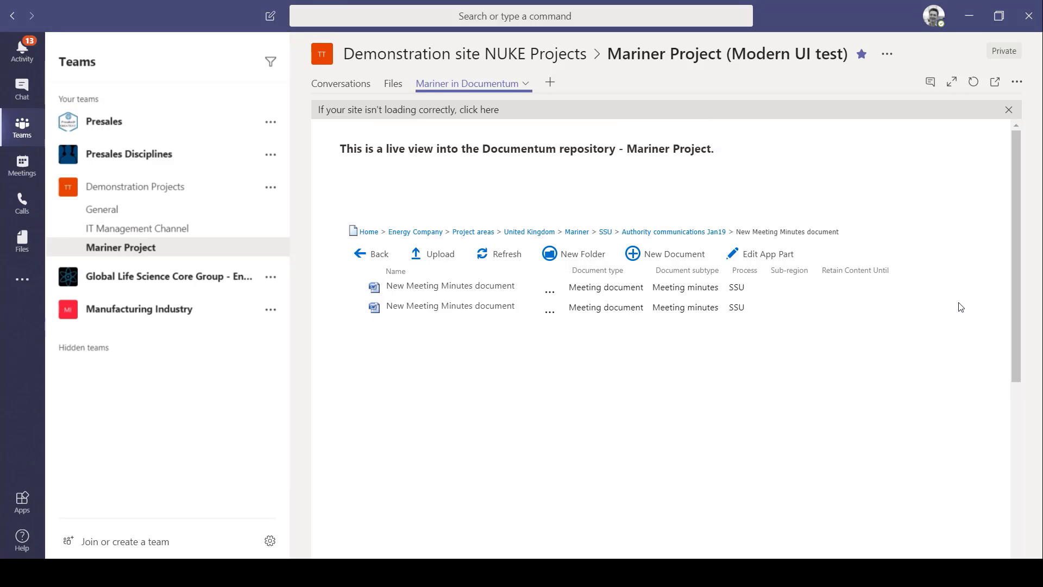
click(745, 309)
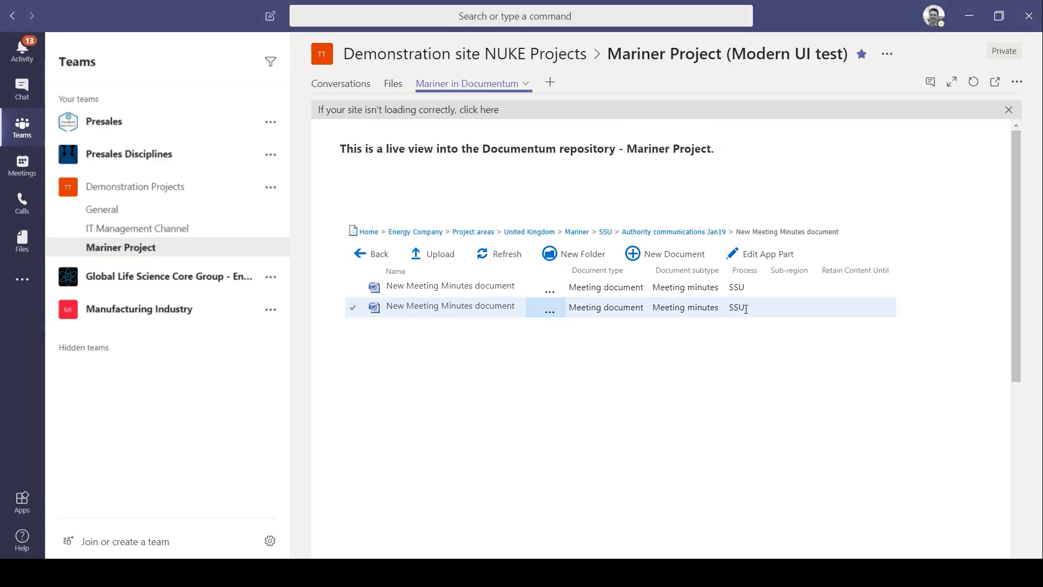